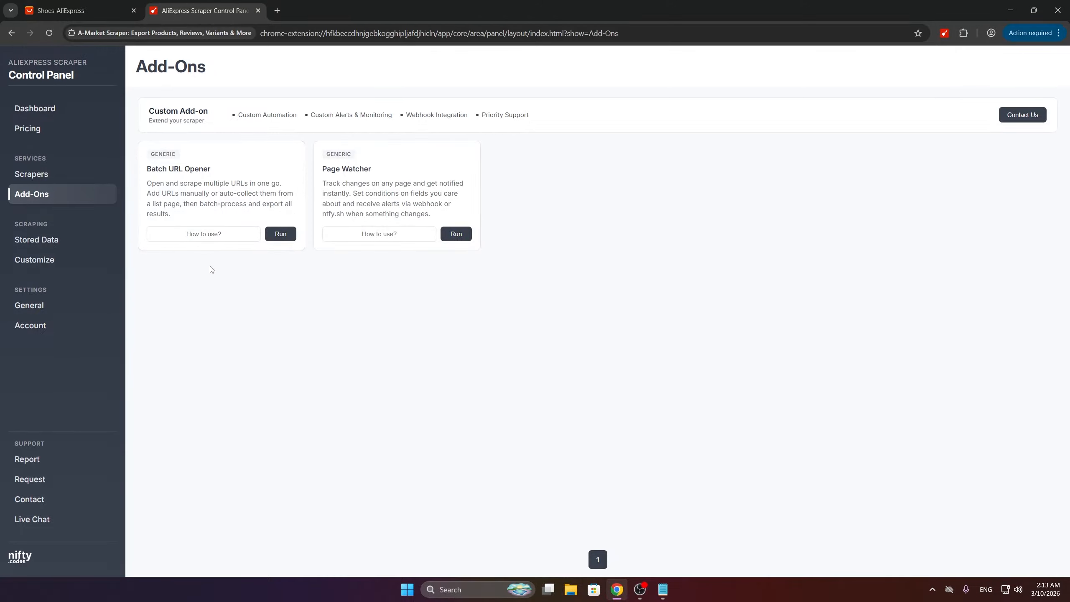
- Run the Batch URL Opener add-on with the AliExpress Scraper extension and the Product Details scraping option
left_click(280, 234)
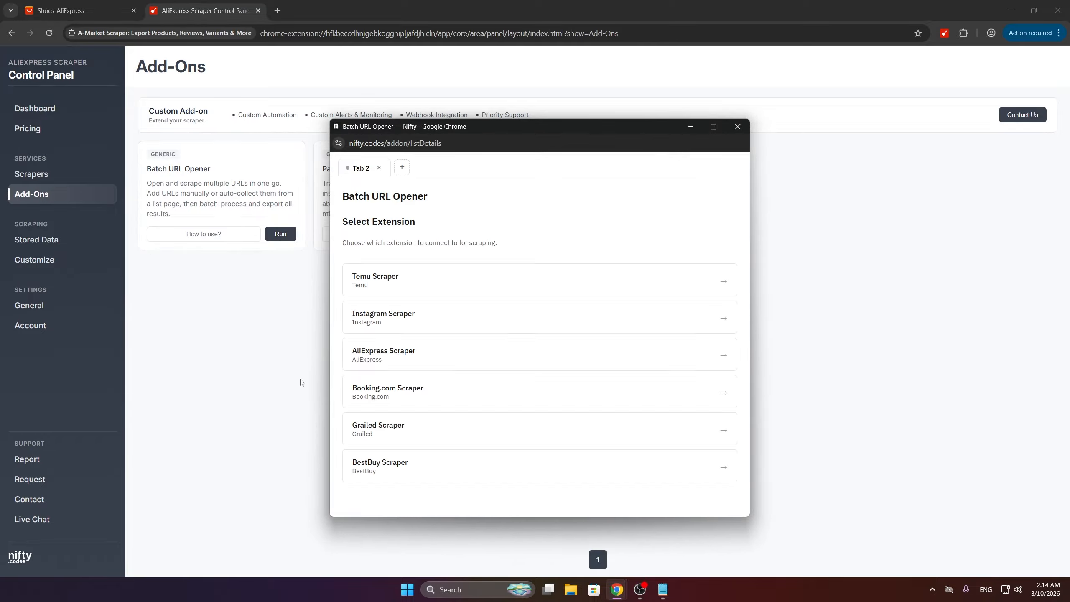
left_click(381, 358)
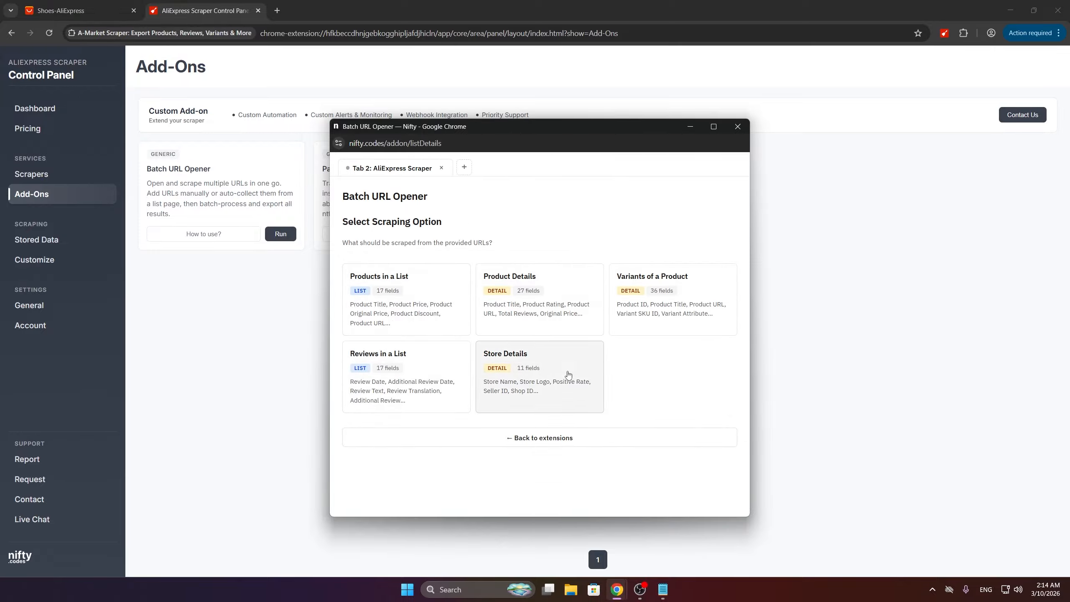
left_click(537, 315)
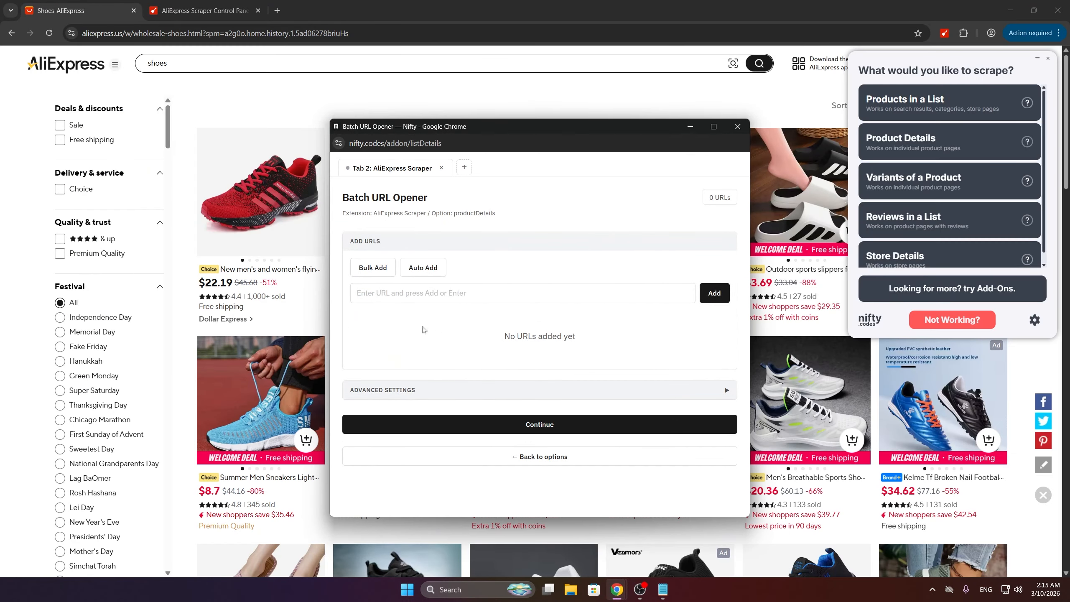
- Bulk add the copied AliExpress product URLs to the batch and start processing them
left_click(372, 269)
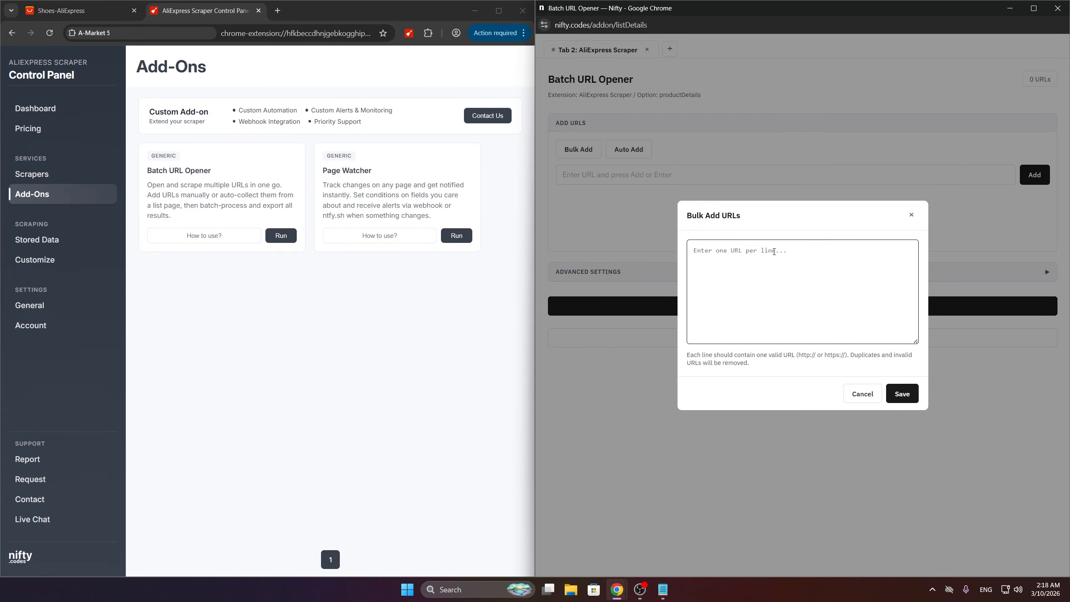
key("ctrl+v")
left_click(894, 402)
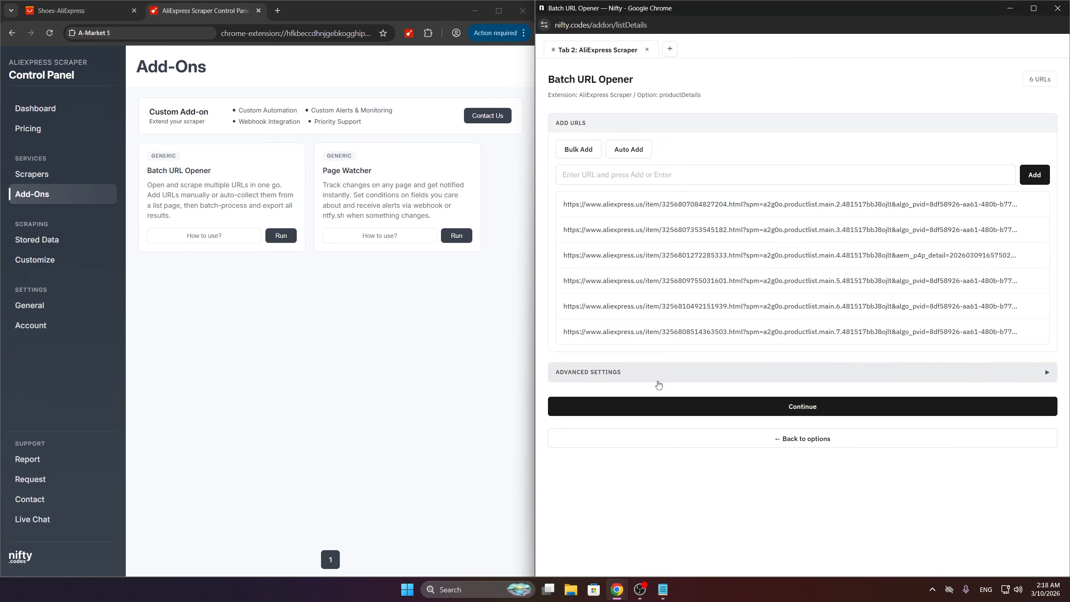
left_click(707, 399)
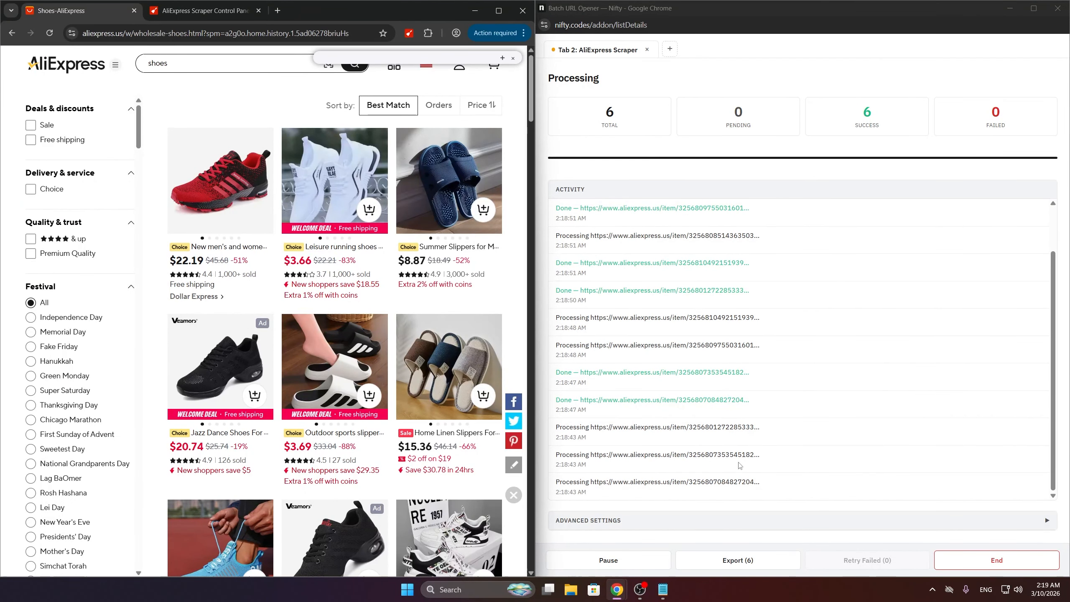
- Export the scraped product details as HTML and look through the columns of the exported table
left_click(727, 559)
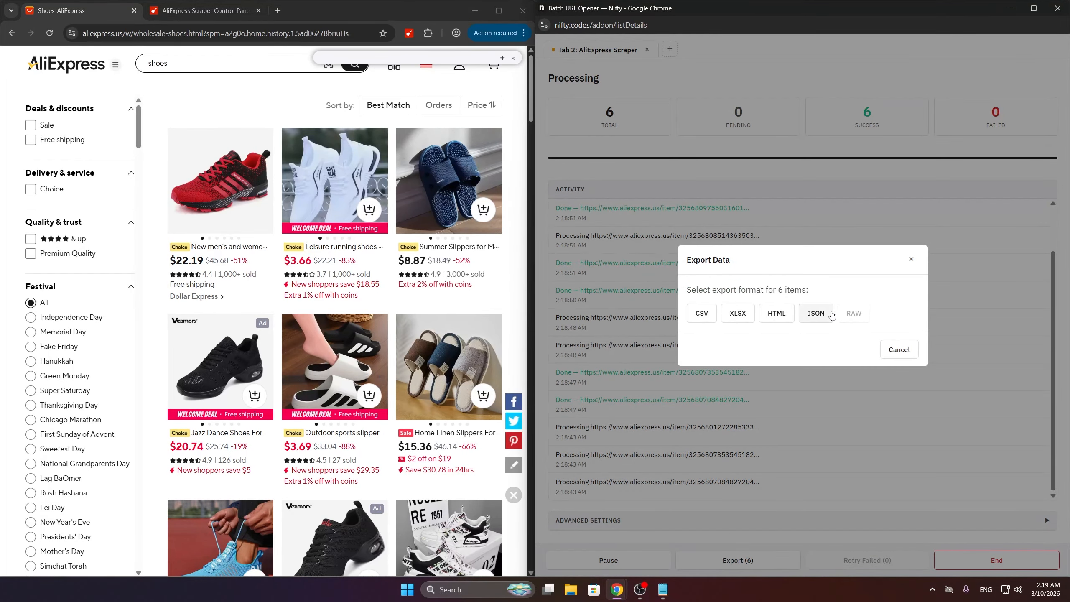
left_click(776, 313)
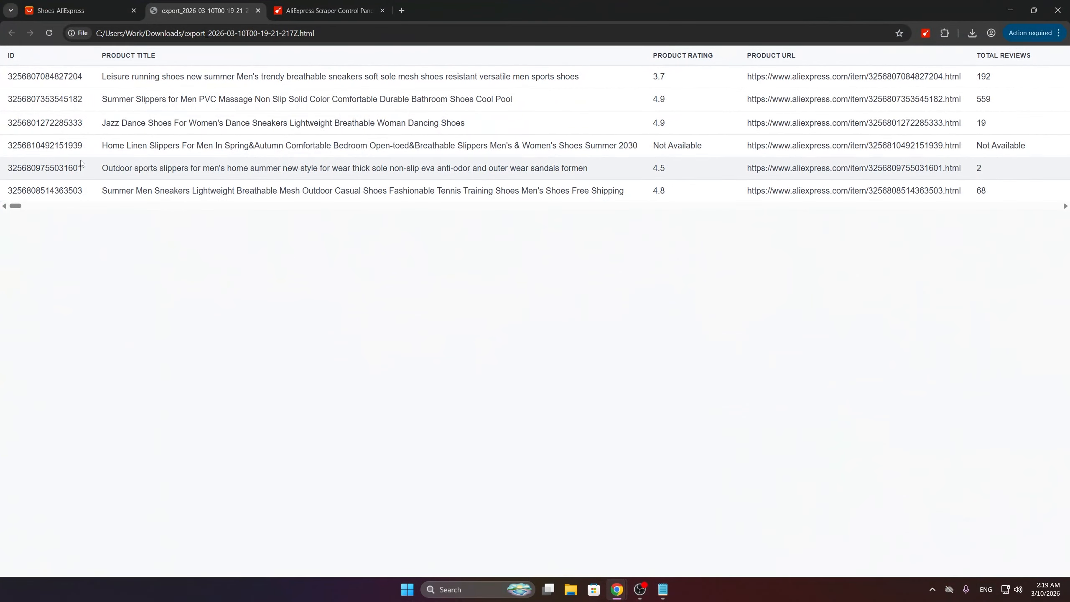
scroll(89, 160, "right", 20)
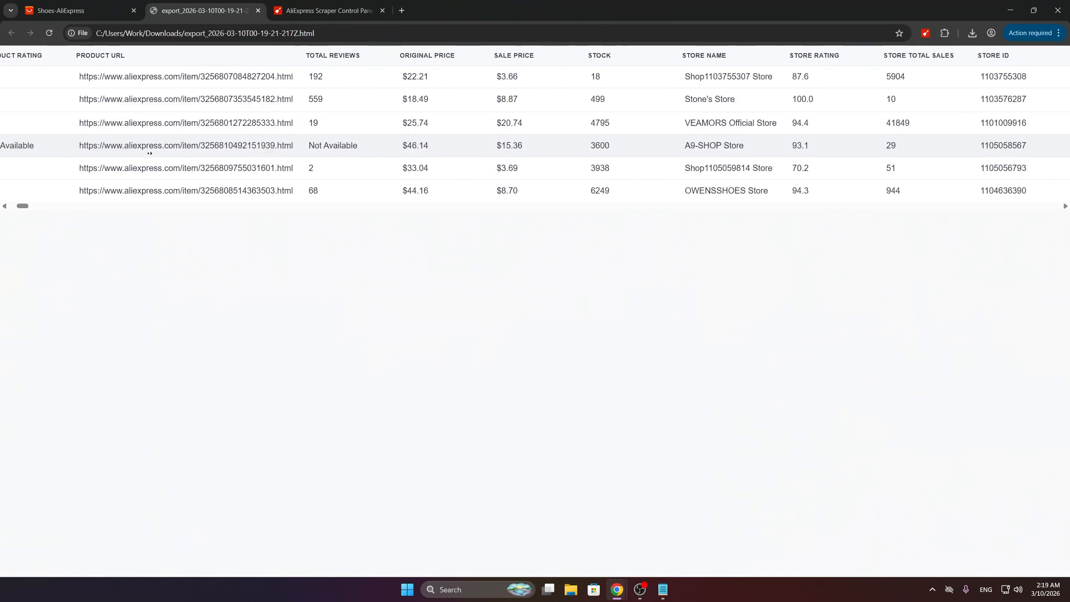
scroll(150, 154, "right", 20)
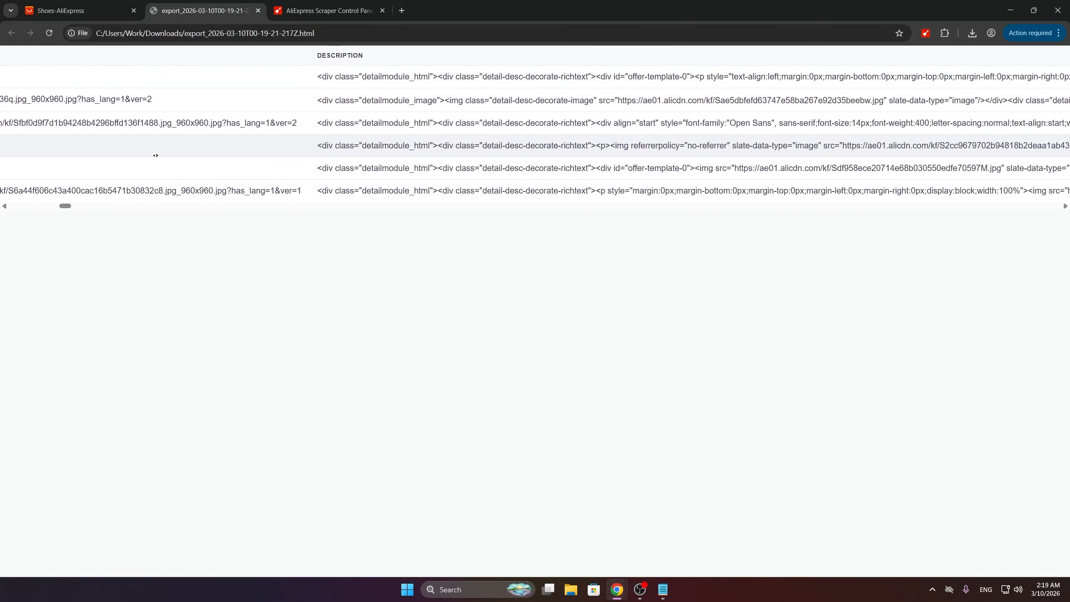
scroll(181, 156, "right", 20)
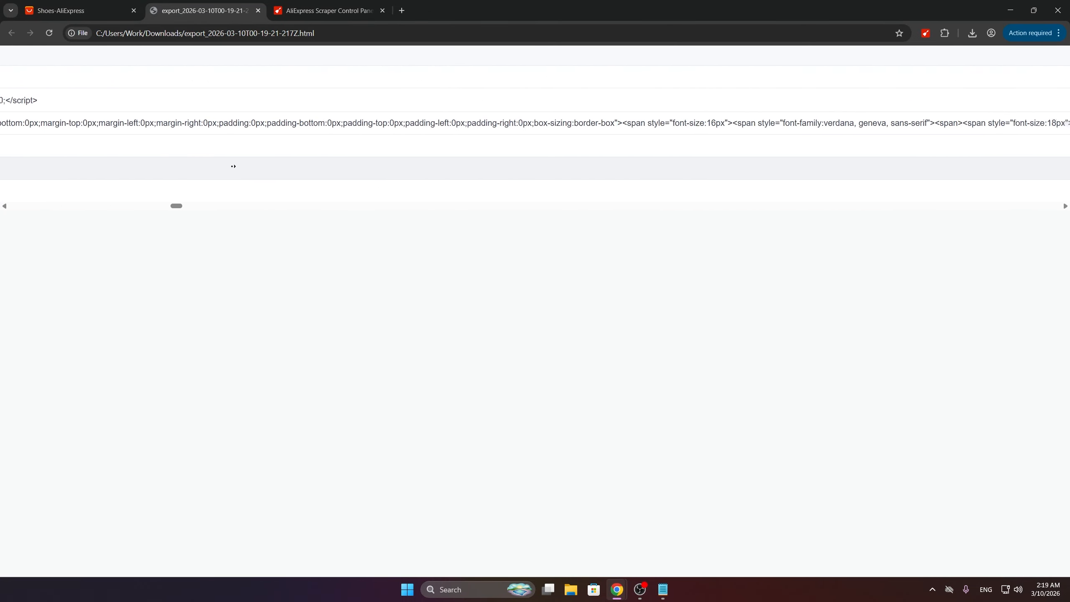
scroll(477, 163, "right", 20)
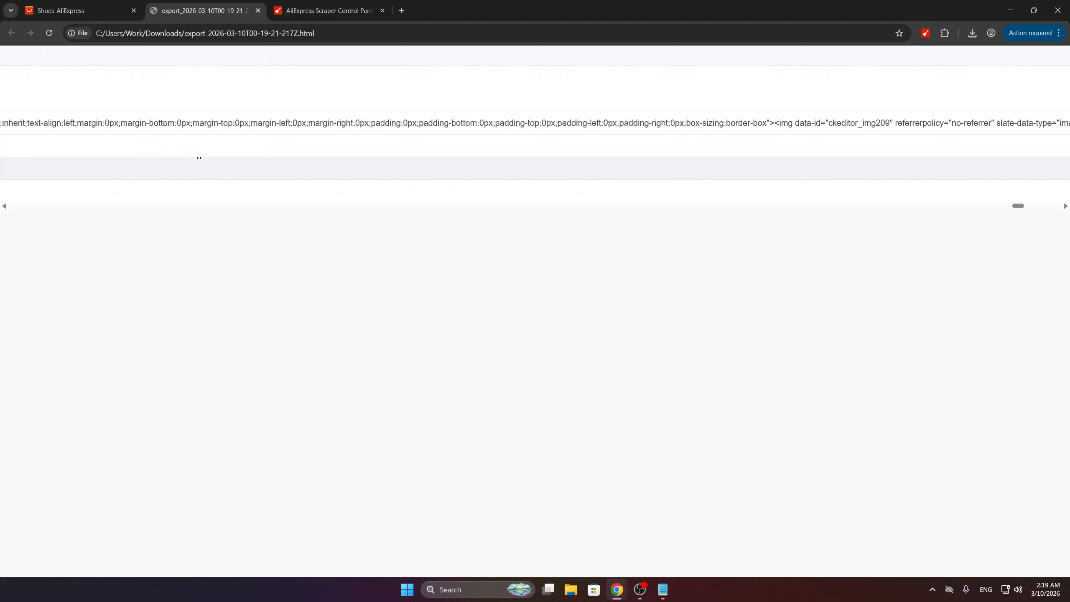
scroll(106, 160, "right", 20)
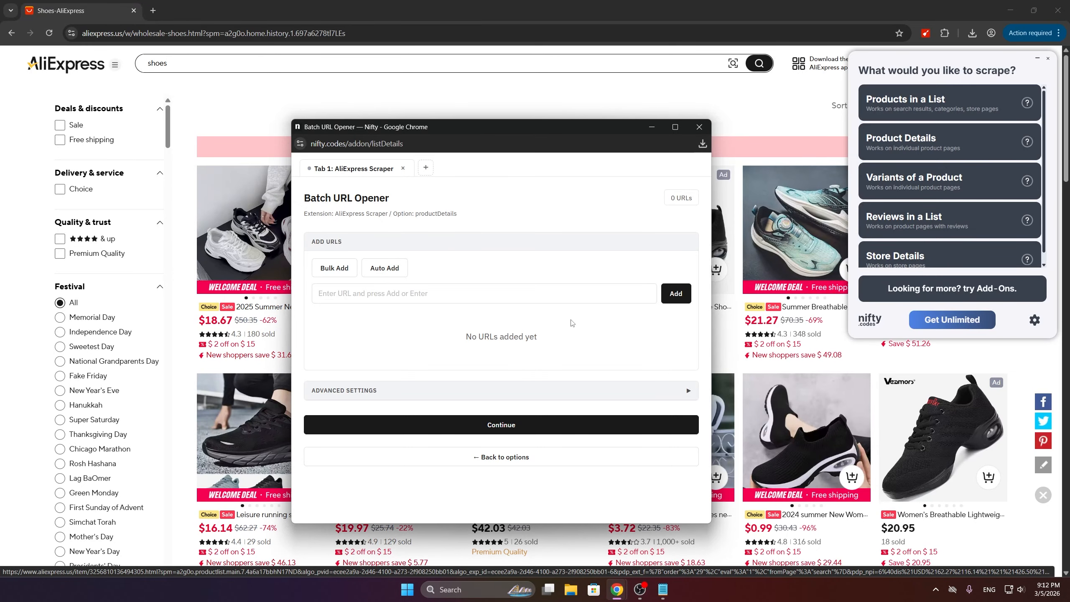
- Set up Auto Add URLs with the Products in a List option and Product URL as the URL field
left_click(388, 272)
left_click(450, 286)
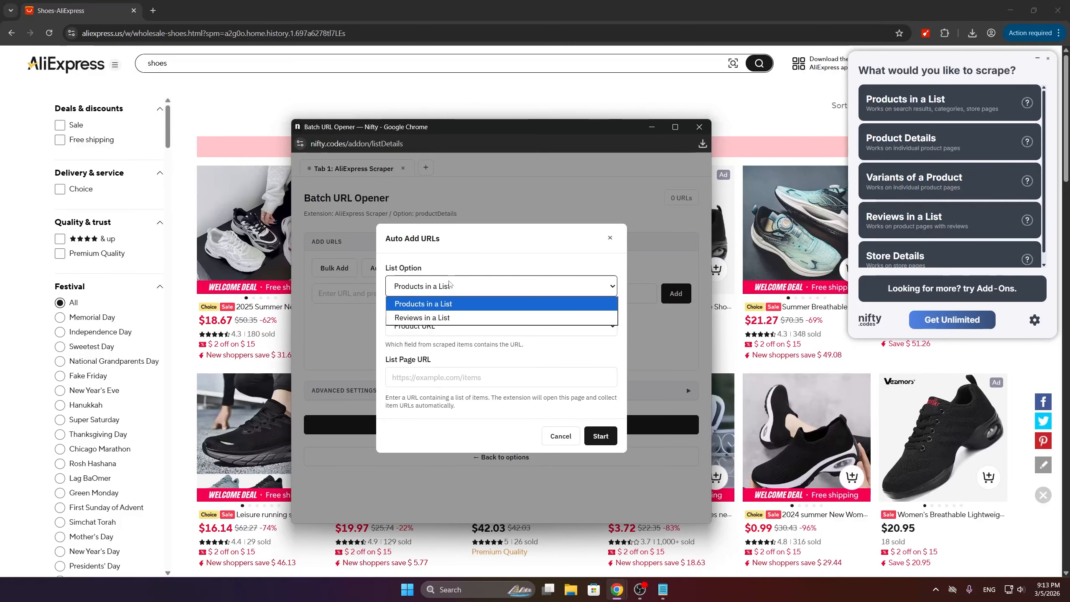
left_click(438, 303)
left_click(429, 326)
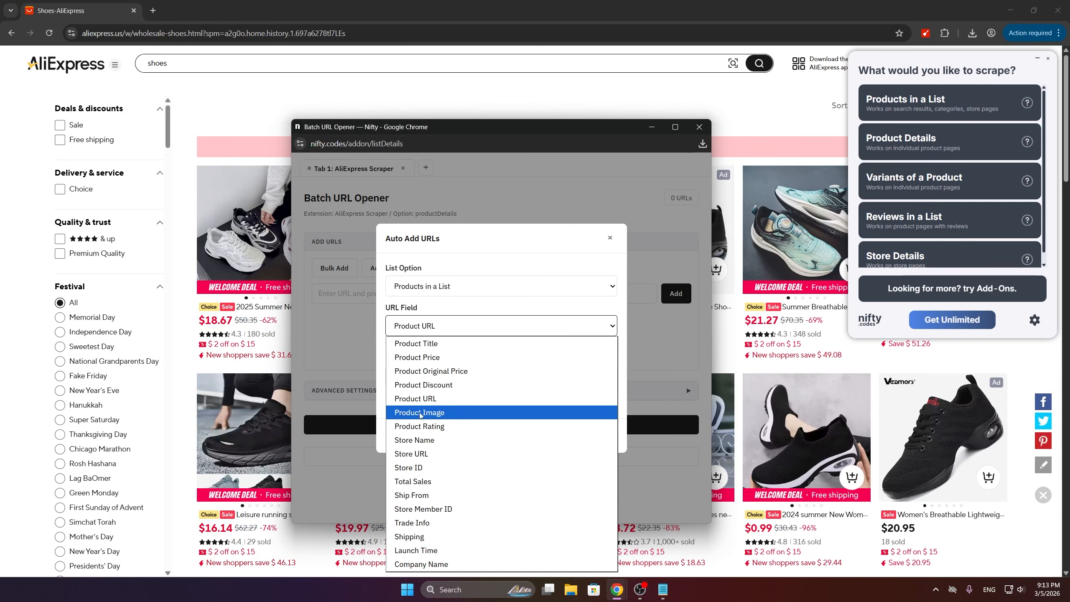
left_click(447, 399)
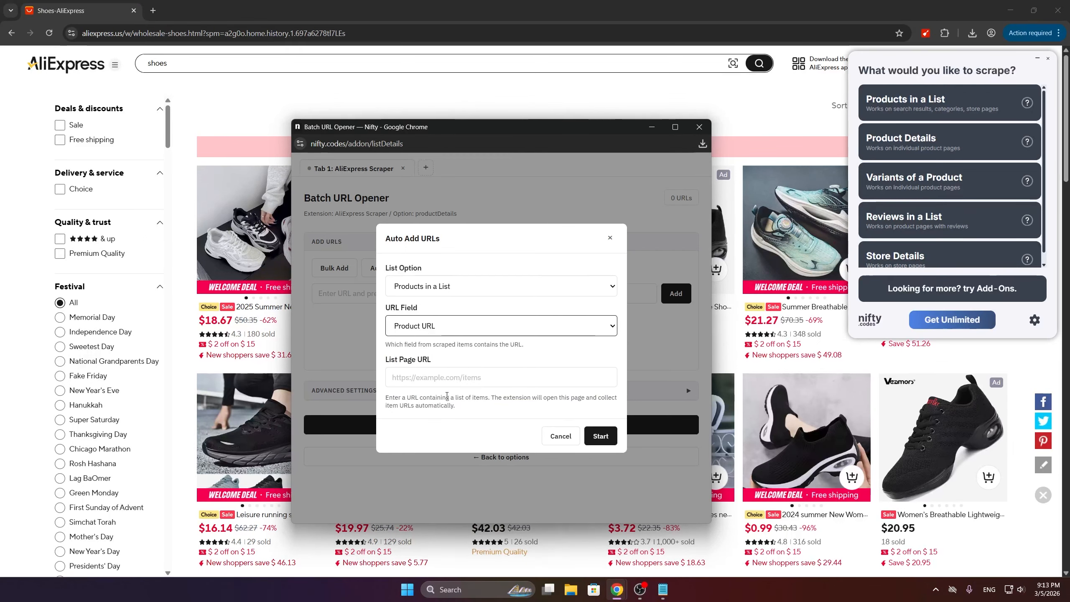
- Copy the AliExpress shoes search page address into List Page URL and start collecting product URLs
left_click(217, 105)
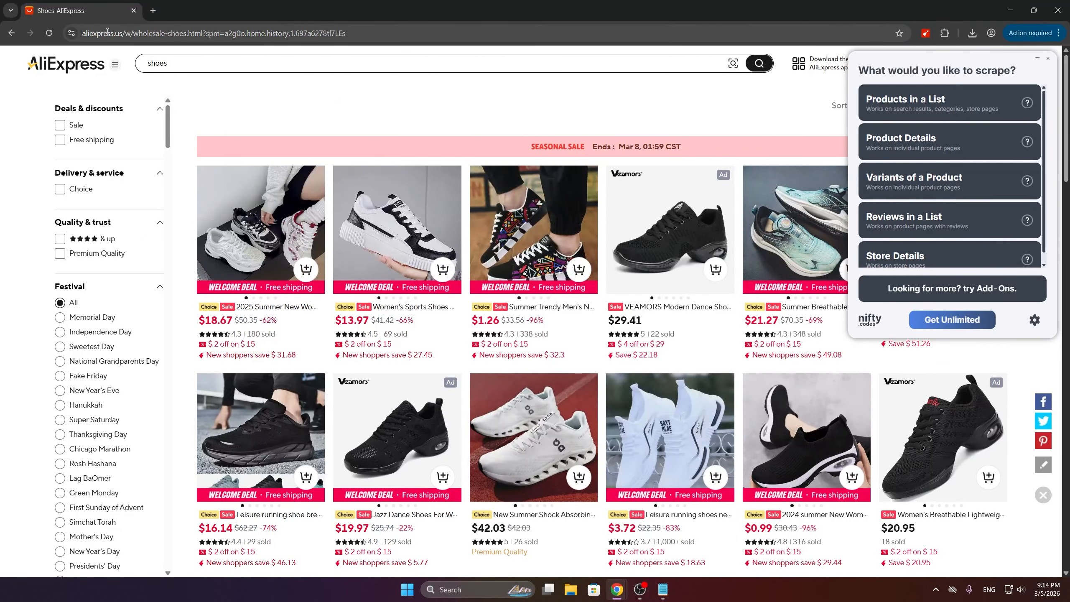
left_click(93, 32)
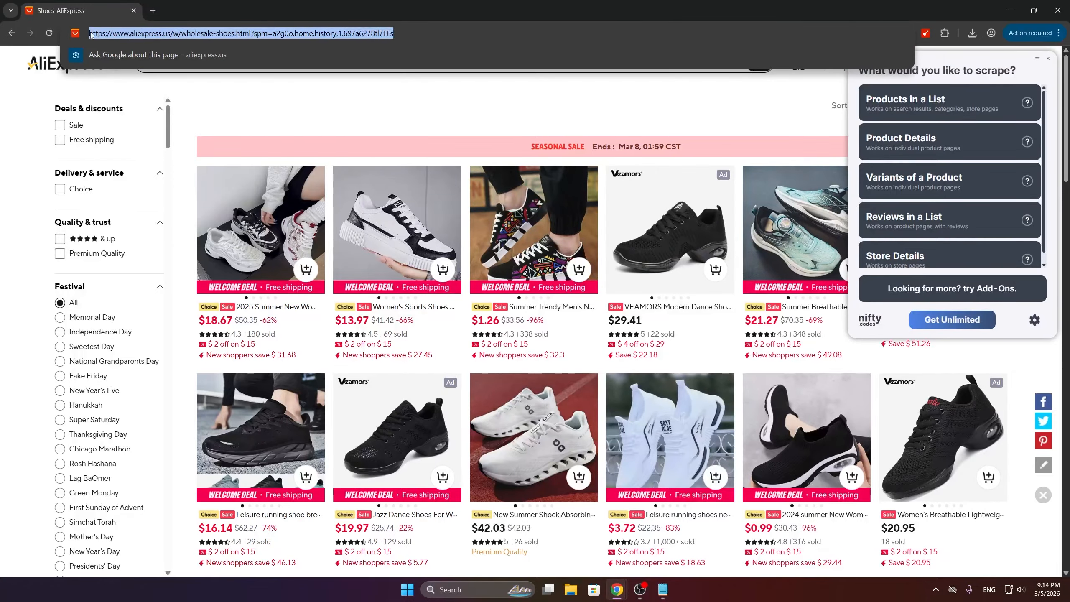
right_click(91, 33)
left_click(141, 134)
key("alt+Tab")
left_click(404, 382)
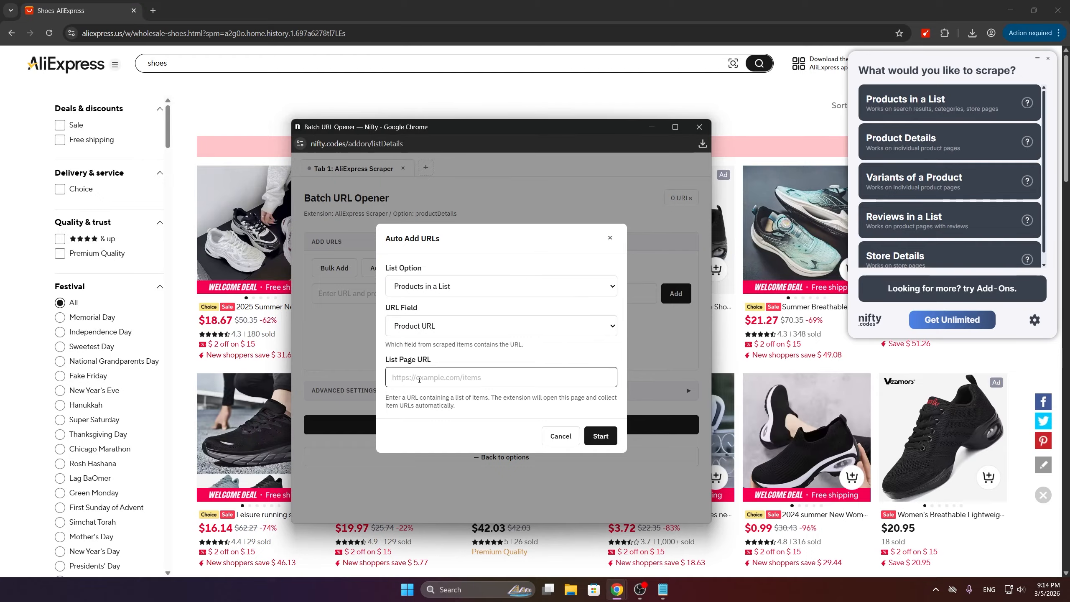
right_click(419, 380)
left_click(475, 278)
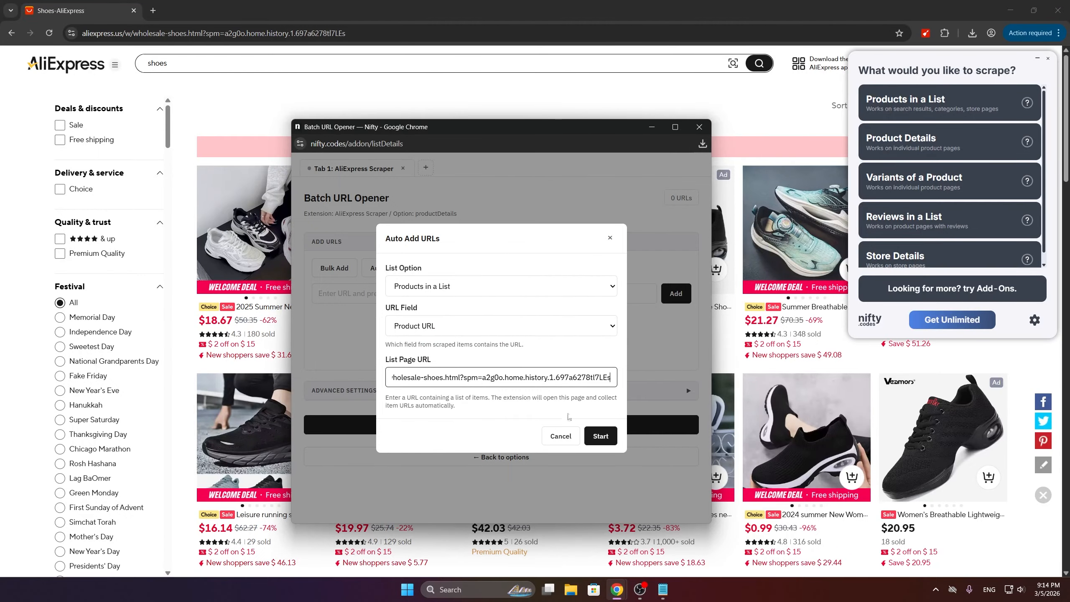
left_click(592, 441)
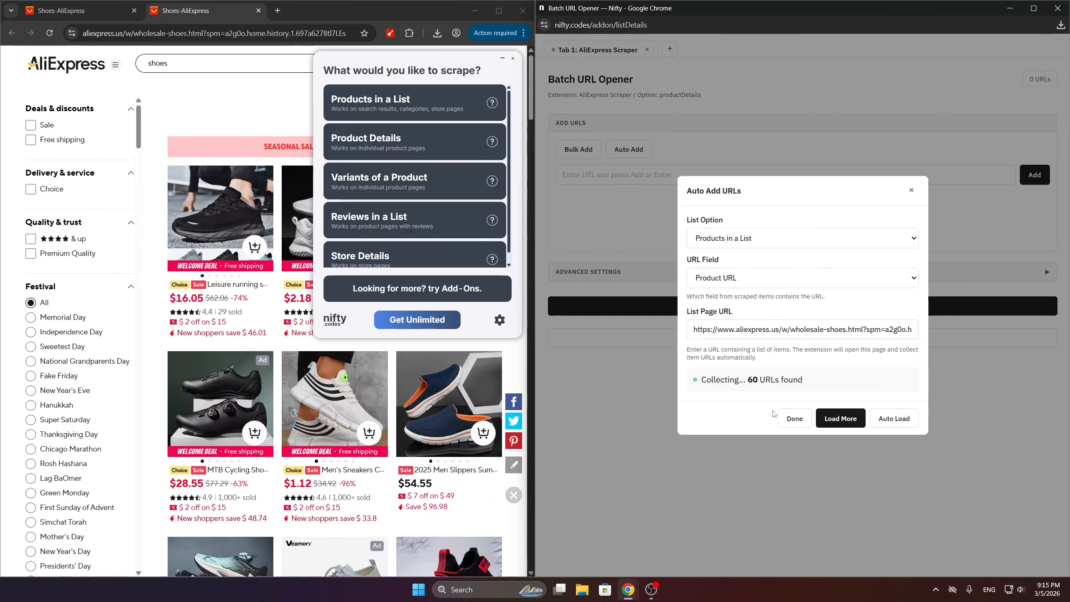
- Load one more page of product URLs, auto-load further pages, and finish the collection
left_click(837, 419)
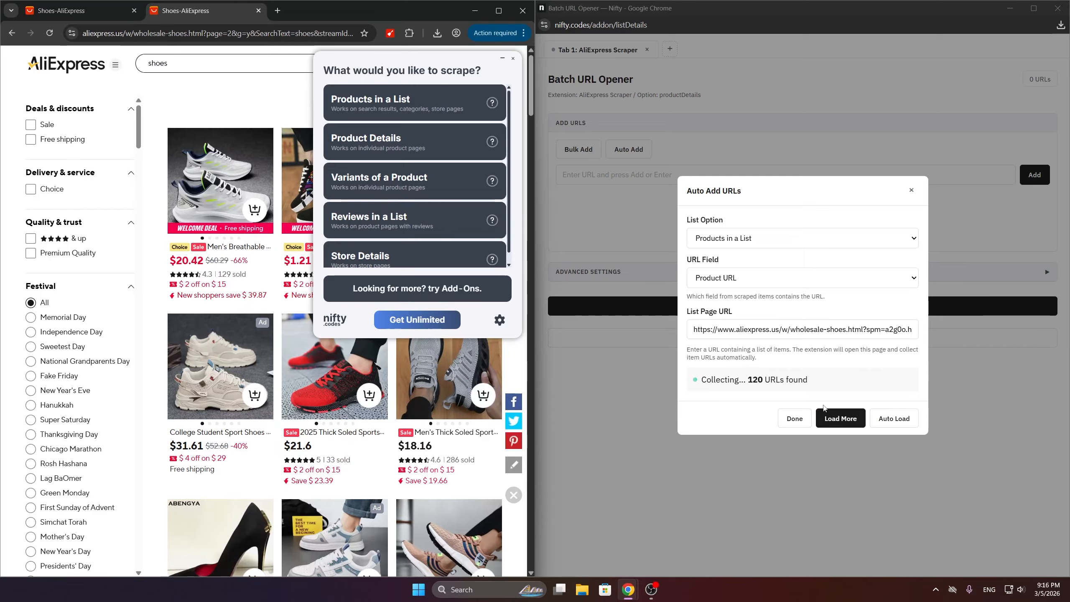
left_click(896, 418)
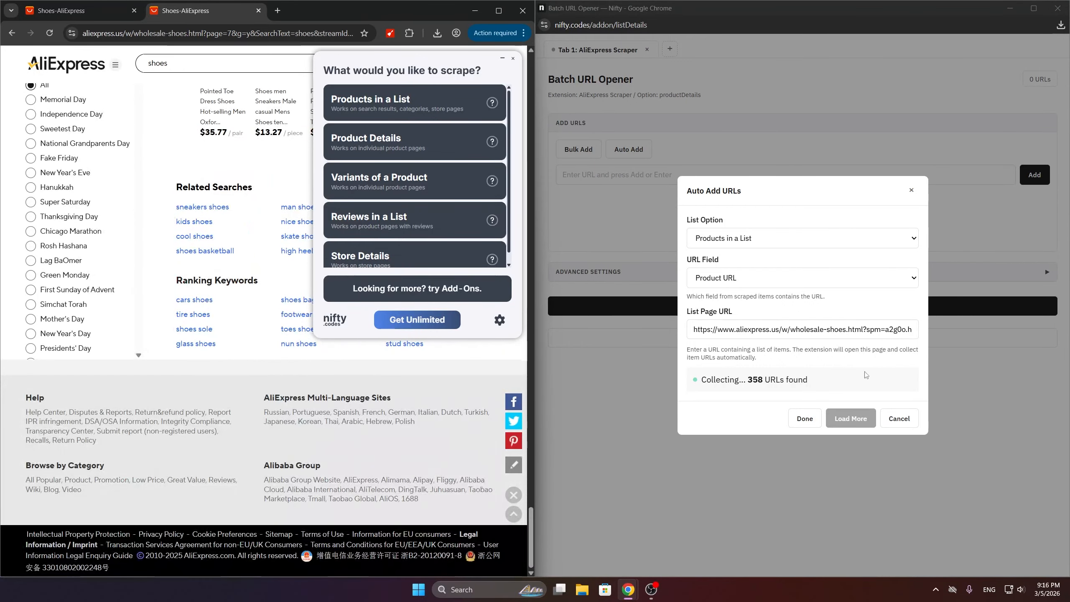
left_click(803, 419)
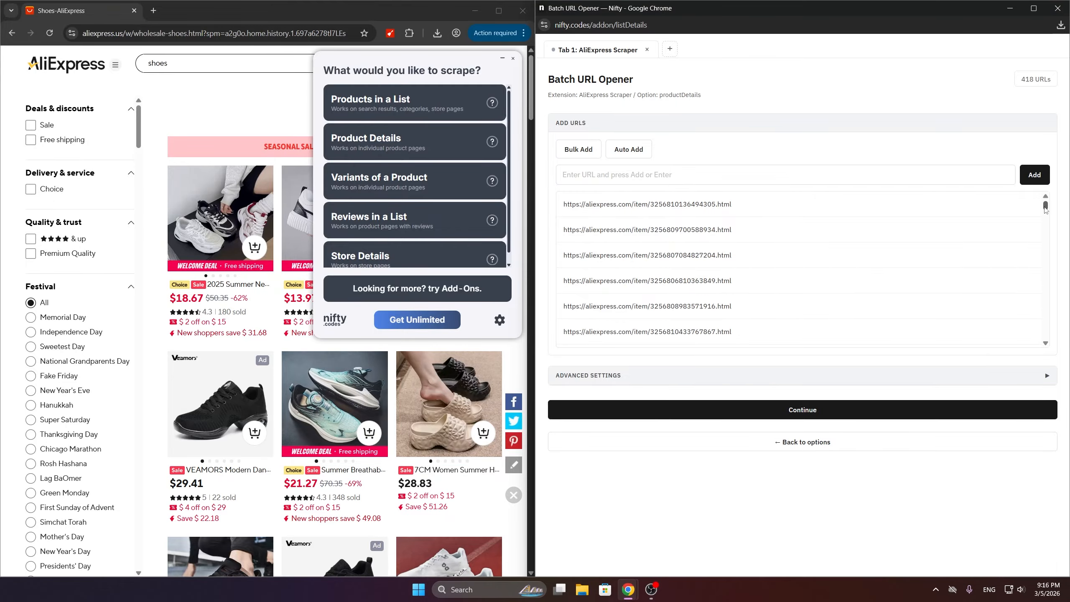
- Start processing the collected product URLs and pause the run partway through
left_click_drag(1045, 208, 1056, 158)
left_click(751, 417)
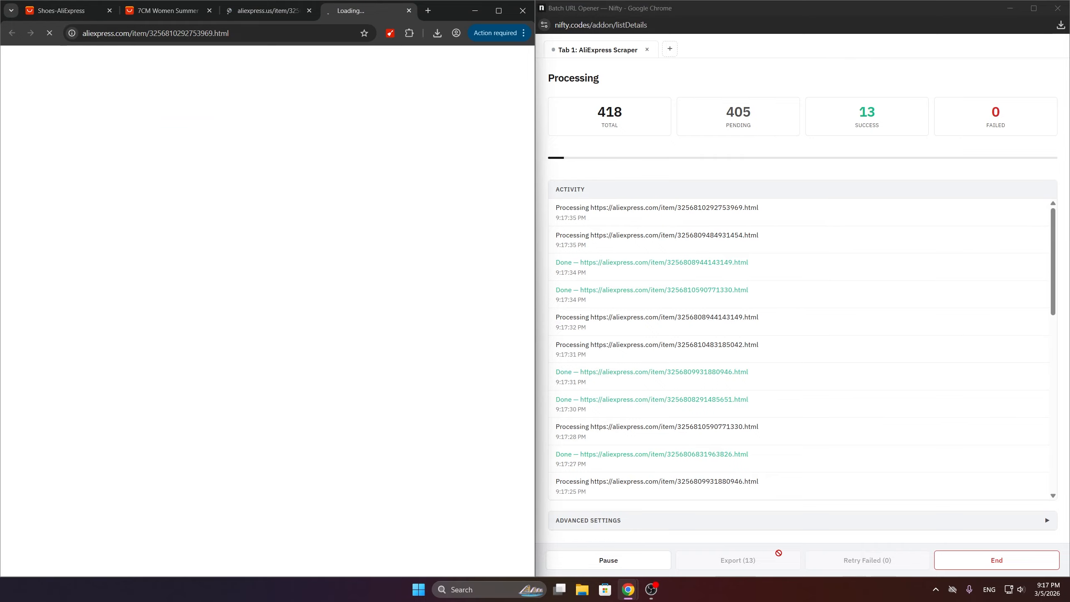
left_click(649, 559)
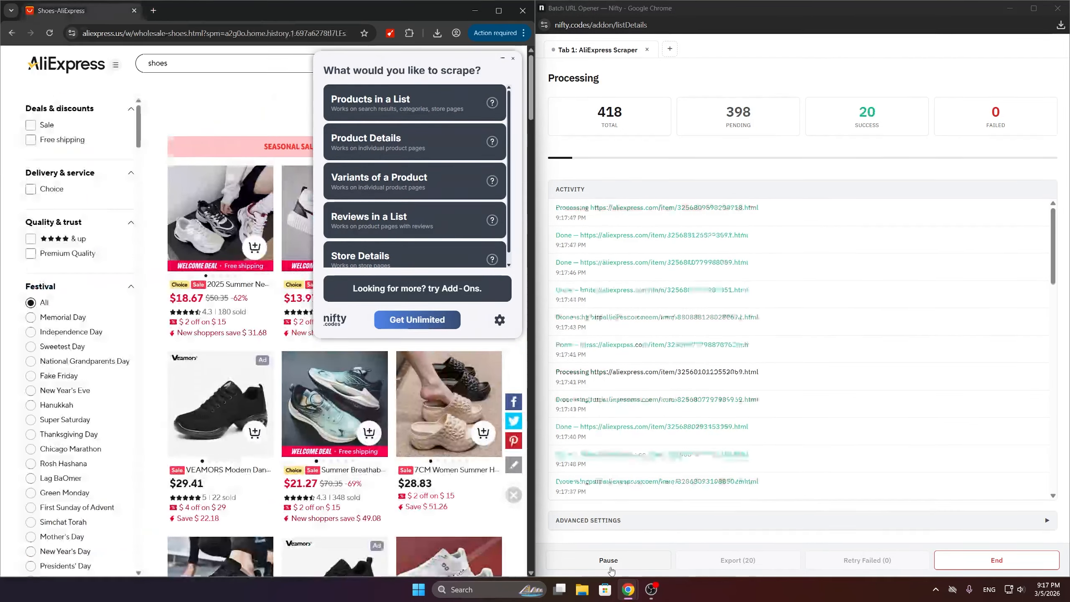
scroll(612, 411, "down", 5)
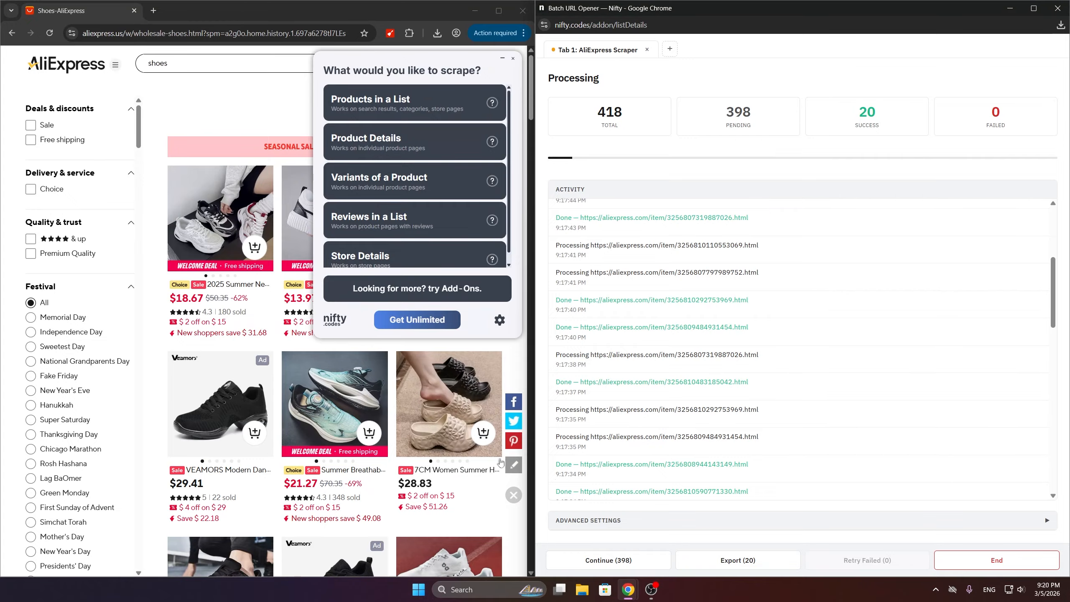
- Expand the advanced settings to view the maximum concurrent tabs and tab timeout options
left_click(625, 519)
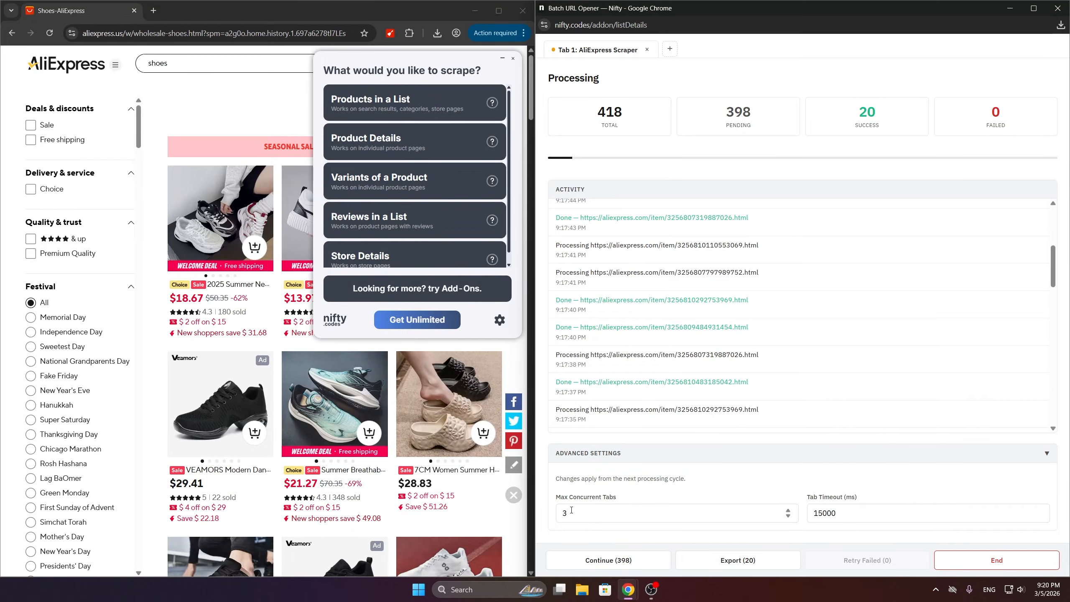
left_click(572, 508)
left_click(594, 383)
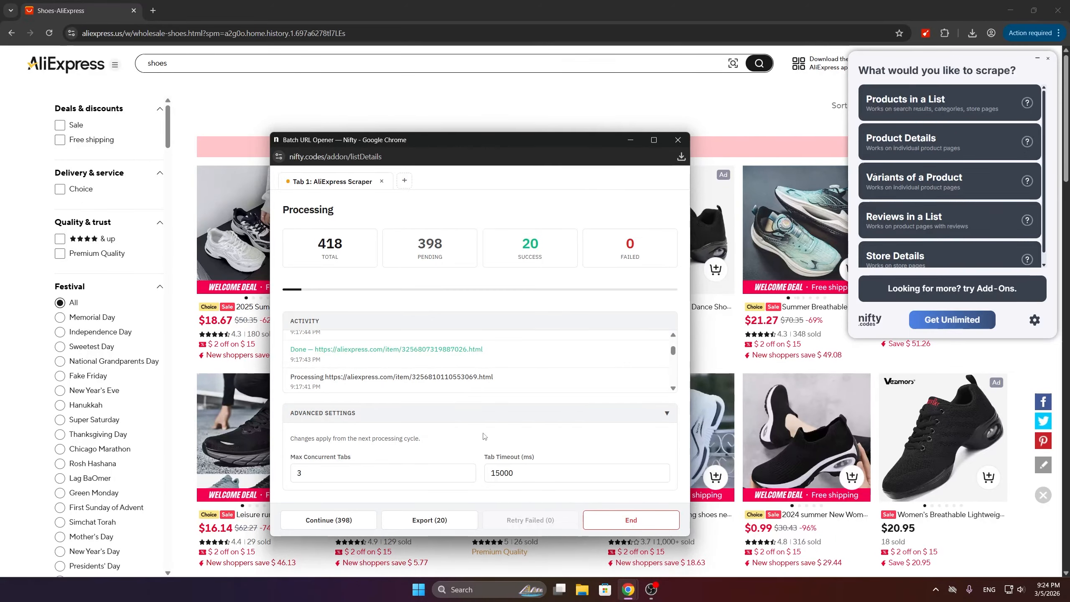
- Export the items scraped before the pause as HTML and look through the exported table's columns
left_click(431, 520)
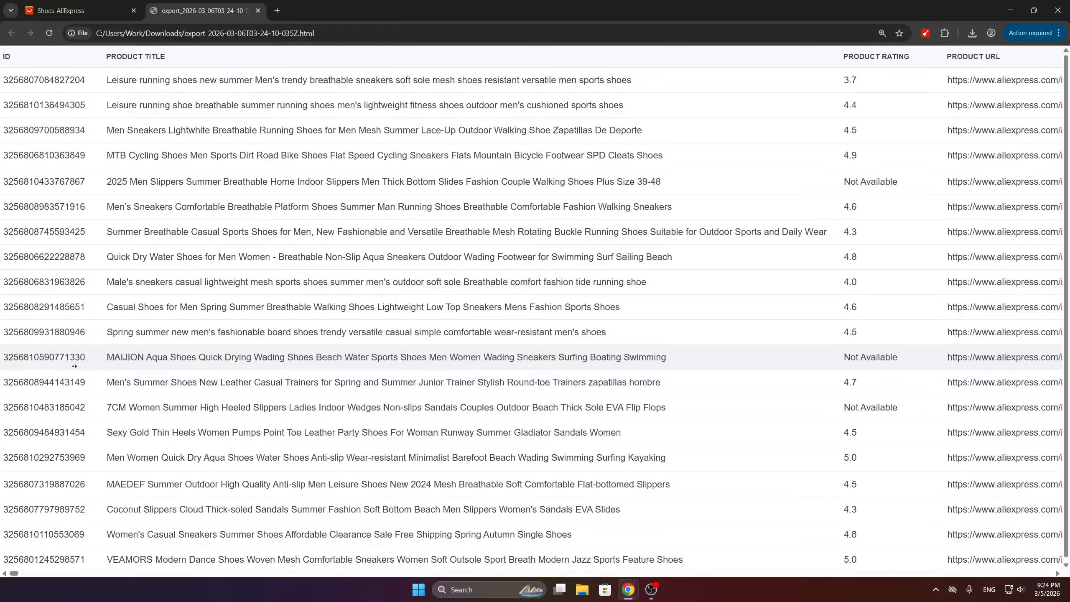
scroll(53, 366, "right", 20)
scroll(136, 370, "right", 20)
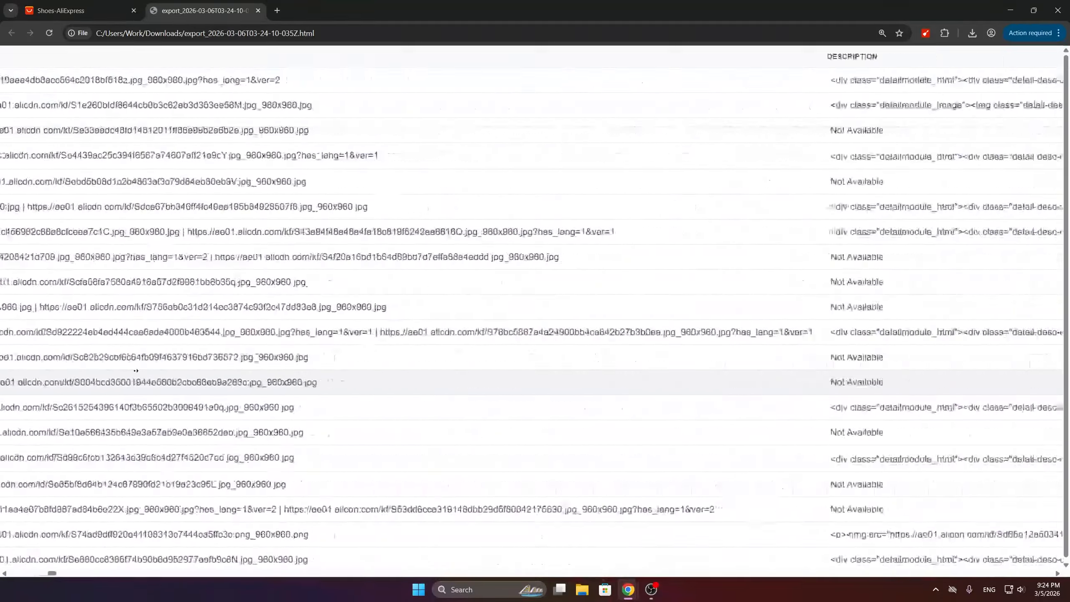
scroll(295, 365, "right", 20)
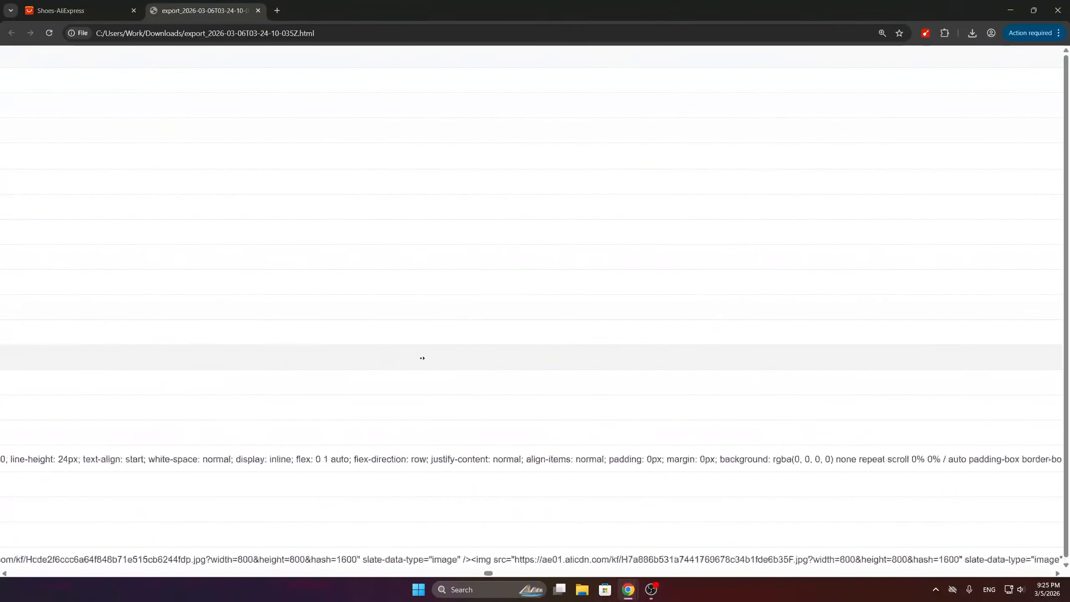
scroll(209, 360, "right", 20)
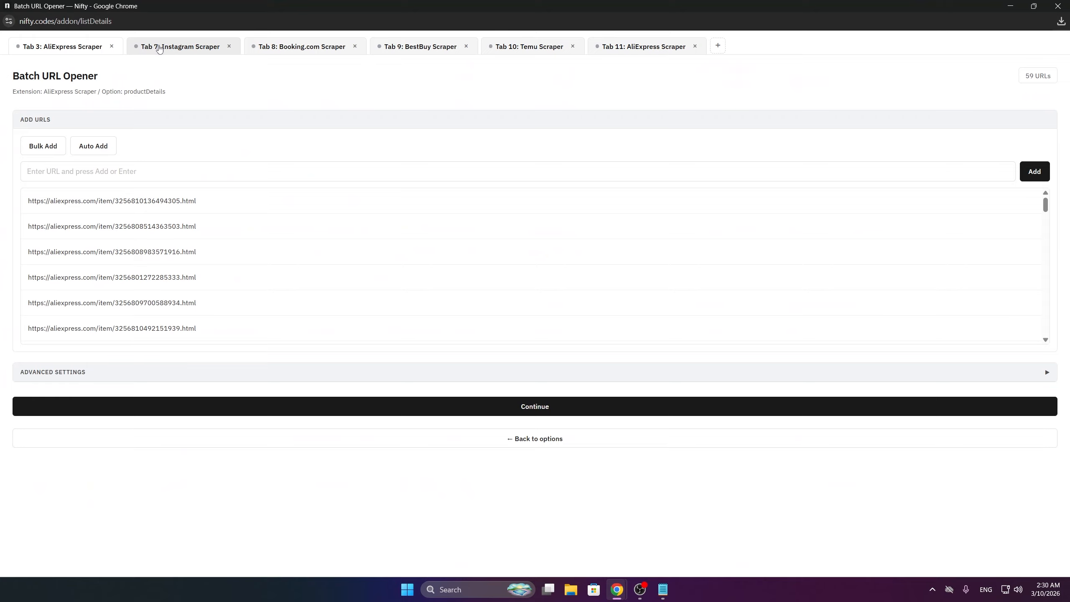
- Look through the batch tabs for the Instagram, Booking.com, BestBuy and Temu scrapers
left_click(181, 46)
left_click(283, 47)
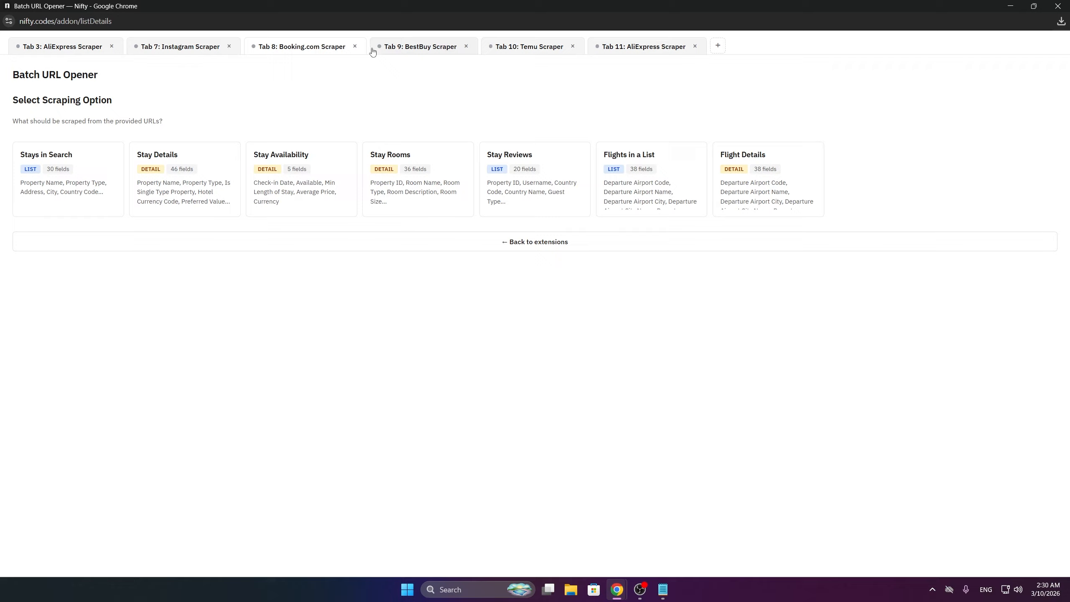
left_click(417, 55)
left_click(522, 48)
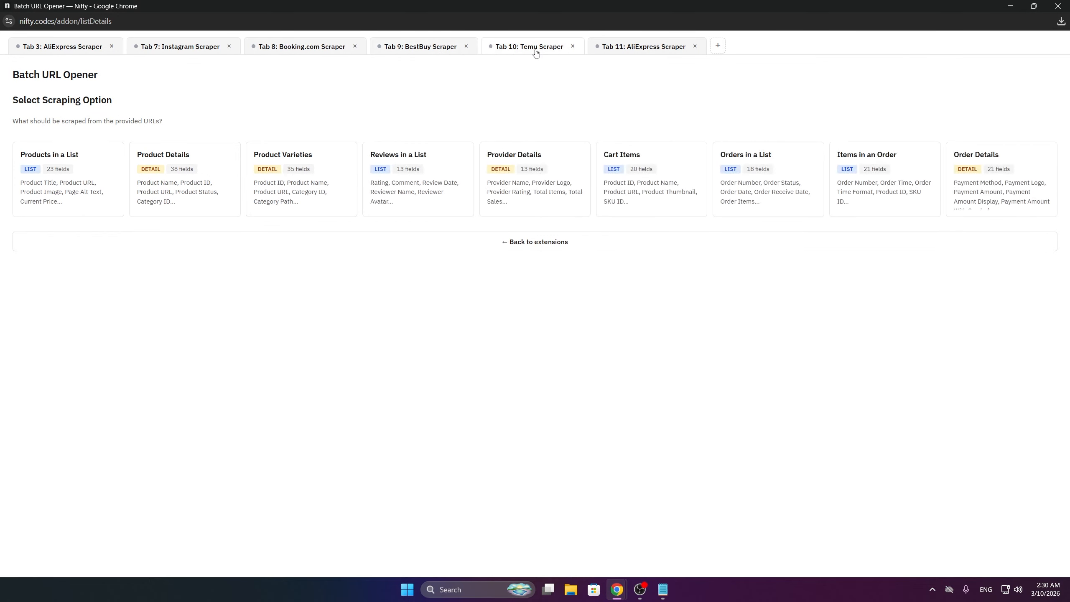